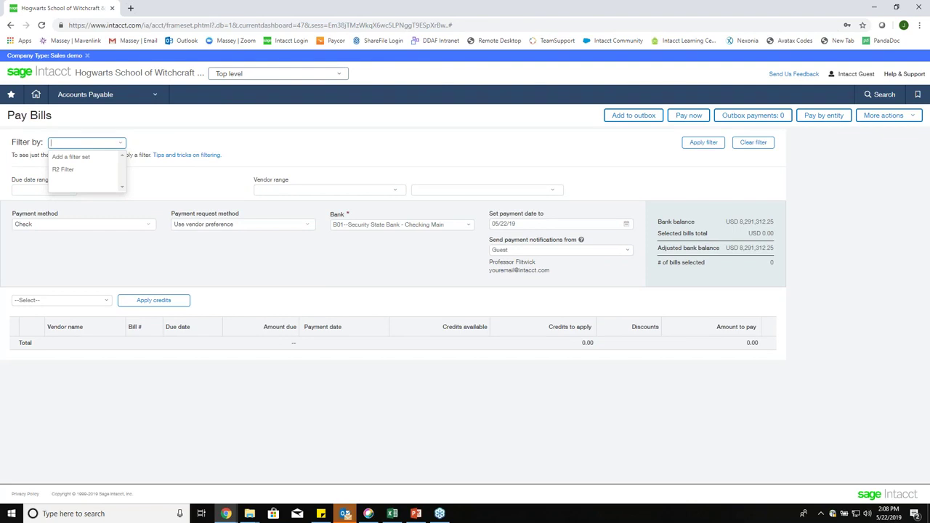
Step: List the payable bills without any filter set and look through the whole list down to its total
{"action": "left_click", "coordinate": [287, 131]}
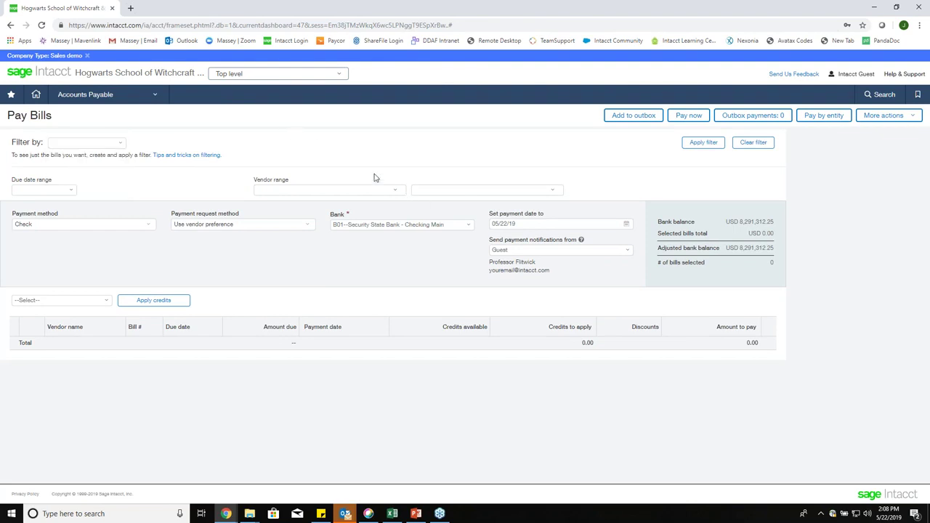
{"action": "left_click", "coordinate": [702, 144]}
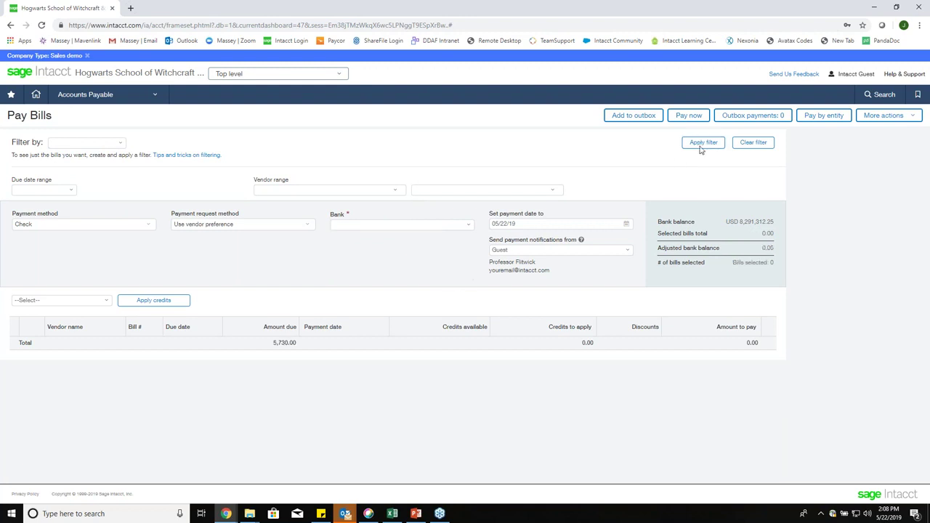
{"action": "scroll", "coordinate": [457, 324], "scroll_direction": "down", "scroll_amount": 8}
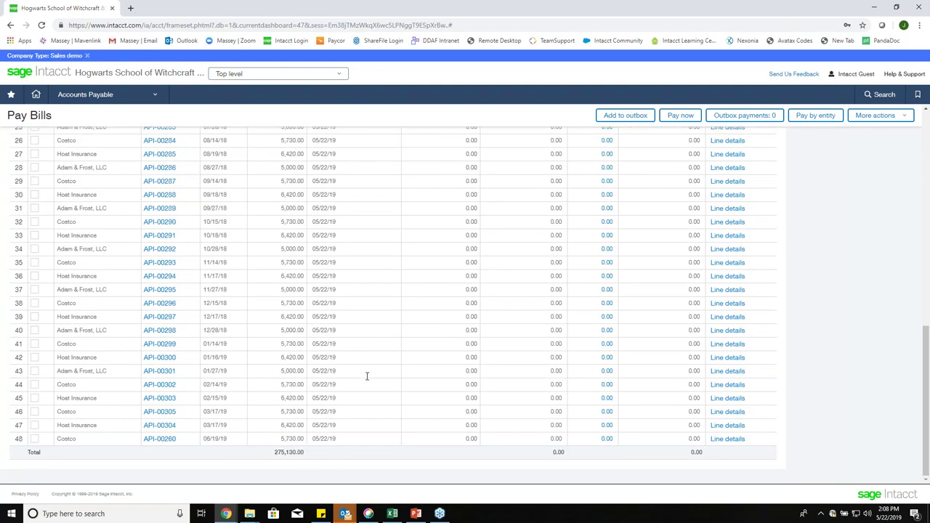
{"action": "scroll", "coordinate": [367, 375], "scroll_direction": "up", "scroll_amount": 7}
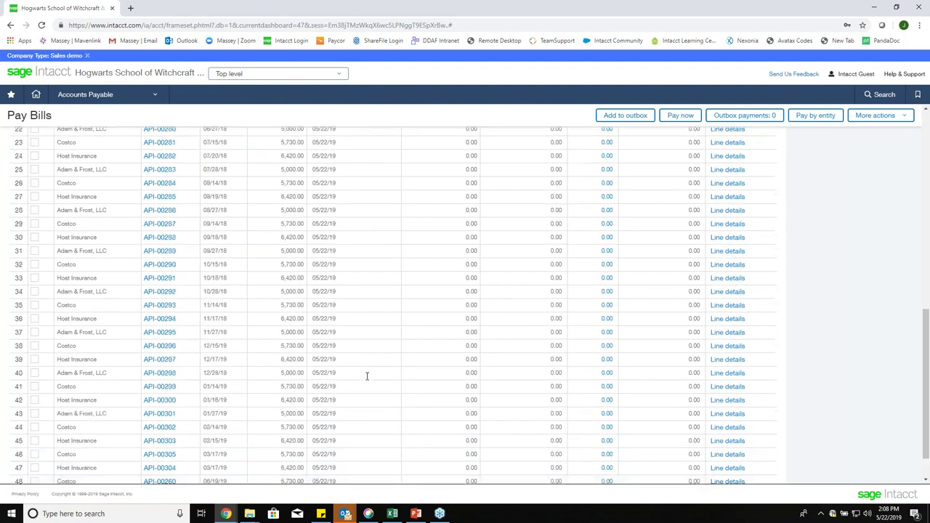
{"action": "scroll", "coordinate": [370, 377], "scroll_direction": "up", "scroll_amount": 2}
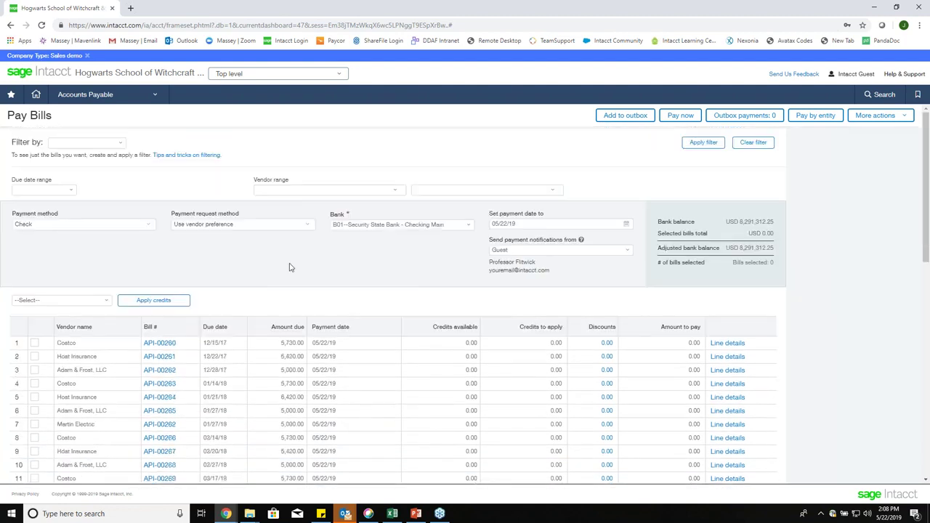
Step: Apply the saved R2 Filter to the bills list and check the total amount due of the filtered bills
{"action": "left_click", "coordinate": [120, 144]}
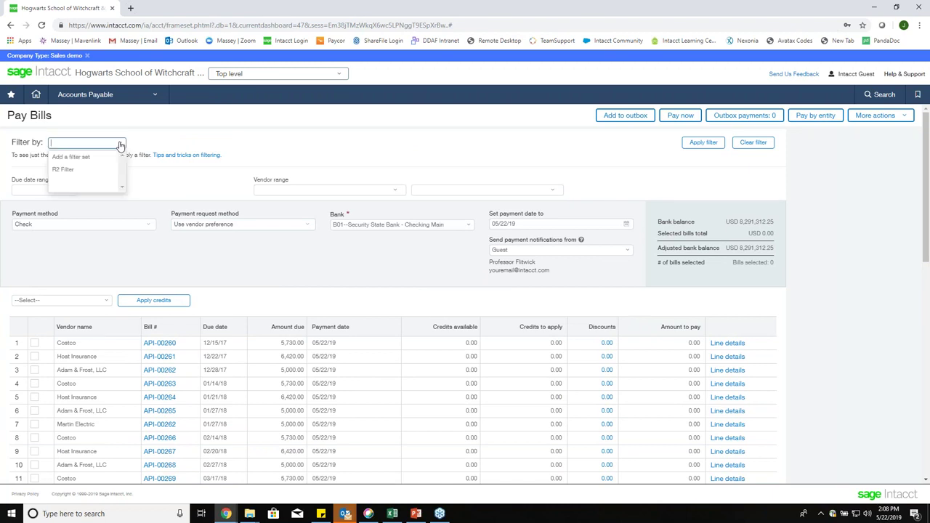
{"action": "left_click", "coordinate": [71, 173]}
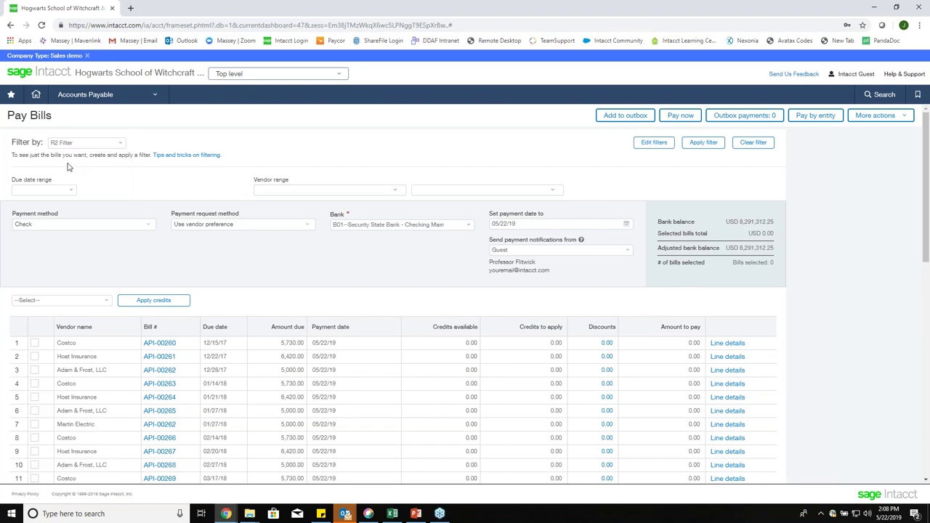
{"action": "left_click", "coordinate": [698, 144]}
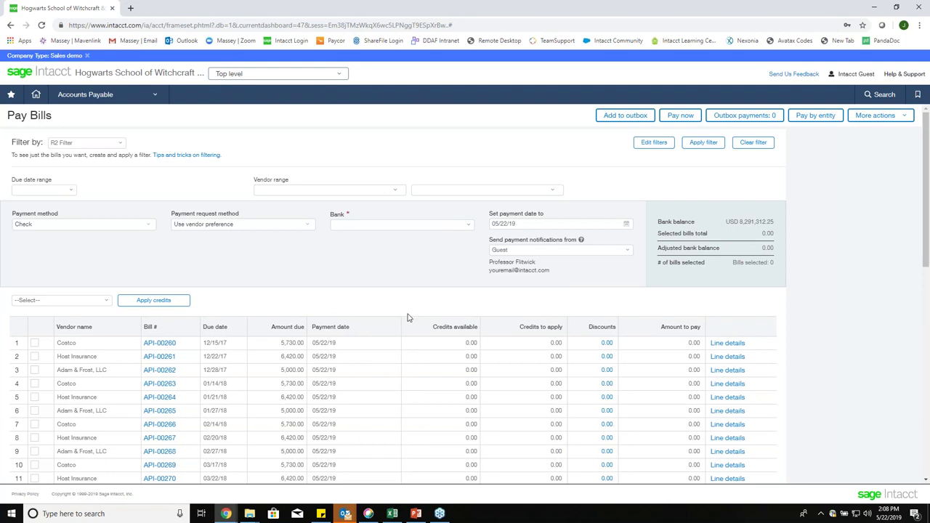
{"action": "scroll", "coordinate": [581, 294], "scroll_direction": "down", "scroll_amount": 7}
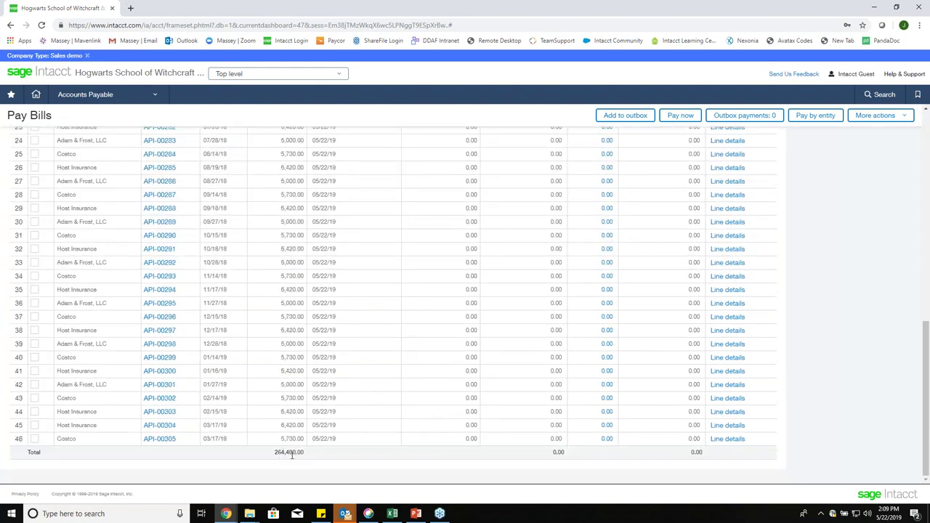
{"action": "left_click_drag", "start_coordinate": [275, 453], "coordinate": [305, 453]}
{"action": "left_click", "coordinate": [338, 454]}
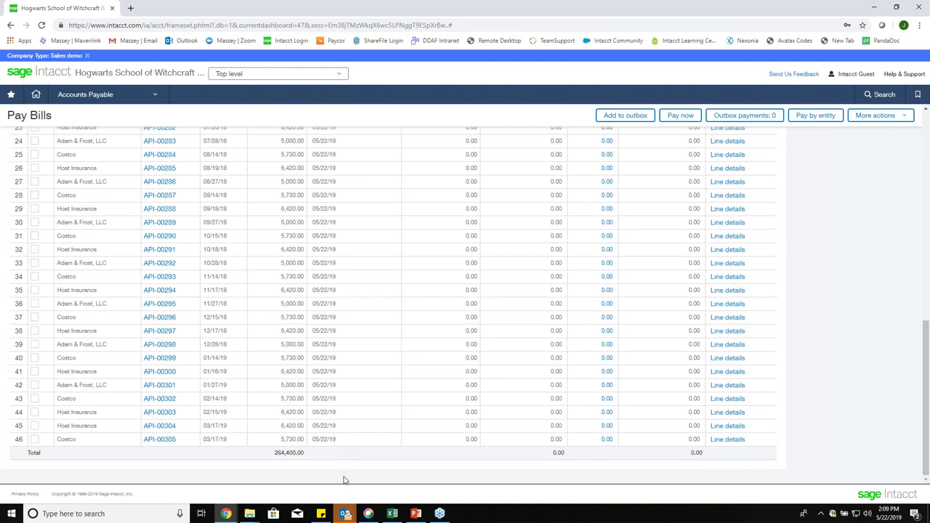
{"action": "scroll", "coordinate": [272, 249], "scroll_direction": "up", "scroll_amount": 10}
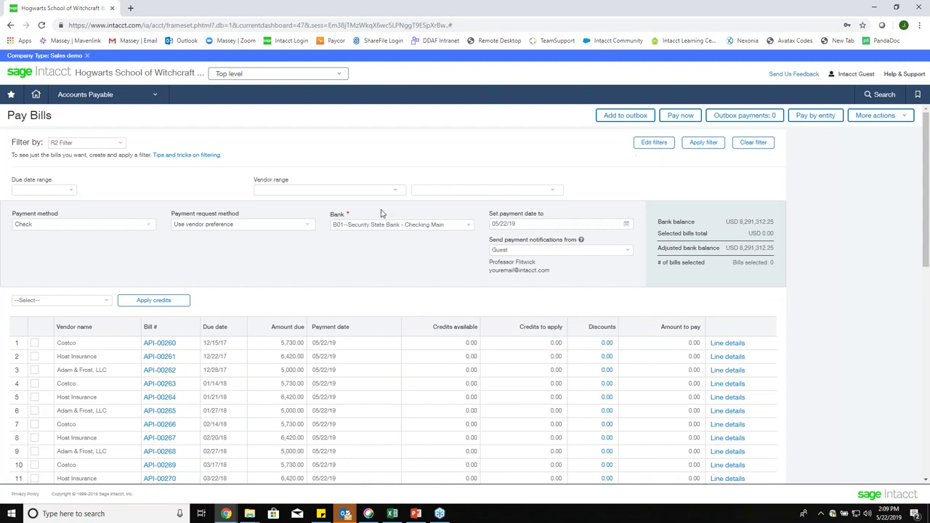
Step: Review the R2 Filter's entities, due date range and drill down conditions, and save the filter as it is
{"action": "left_click", "coordinate": [653, 143]}
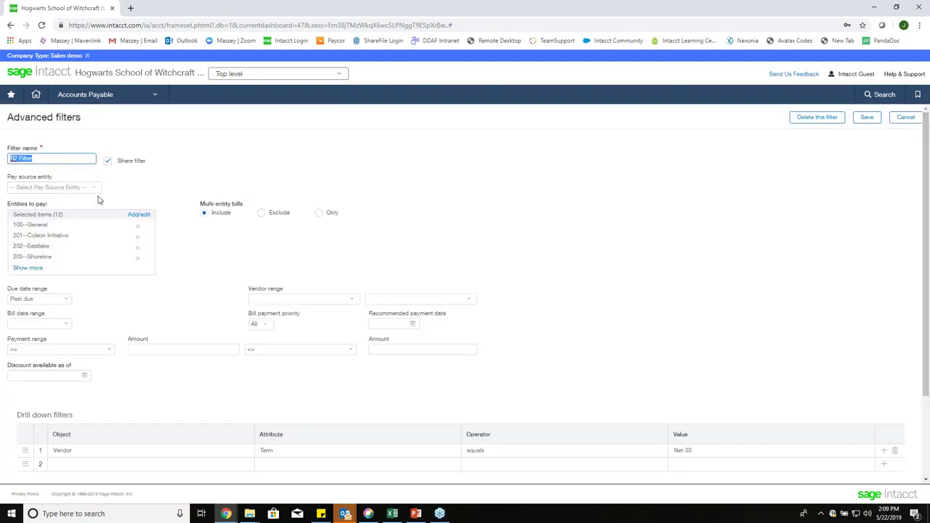
{"action": "scroll", "coordinate": [177, 247], "scroll_direction": "down", "scroll_amount": 2}
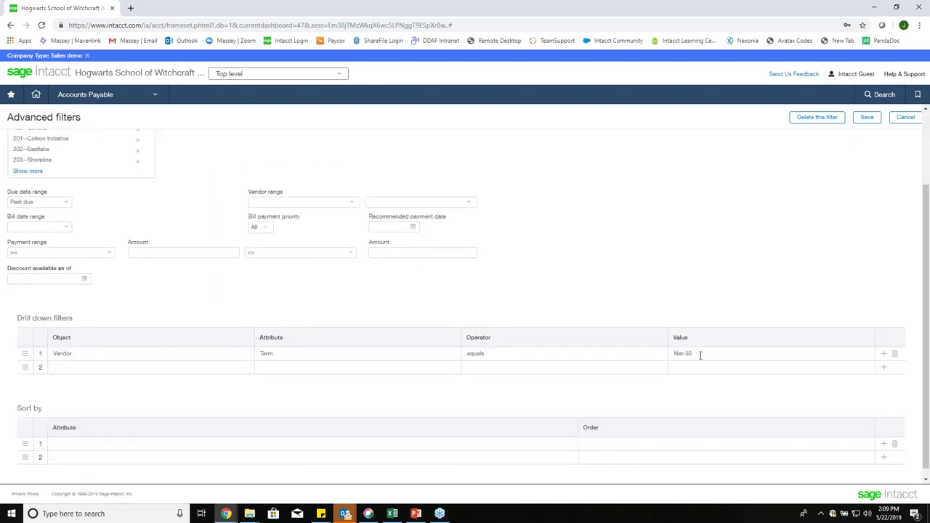
{"action": "scroll", "coordinate": [13, 289], "scroll_direction": "up", "scroll_amount": 2}
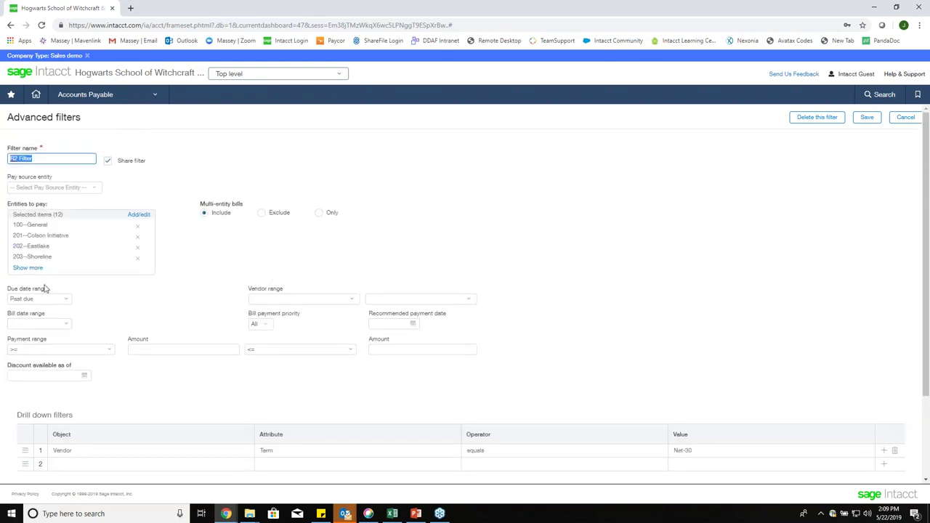
{"action": "left_click", "coordinate": [867, 117]}
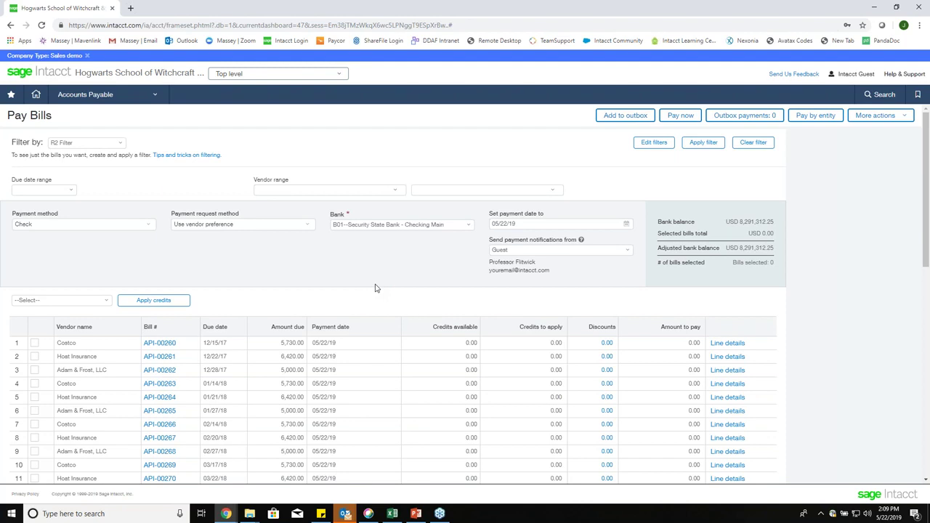
Step: Leave the Pay Bills page and open the list of transaction rules in the Projects or Grants setup
{"action": "key", "text": "alt+Tab"}
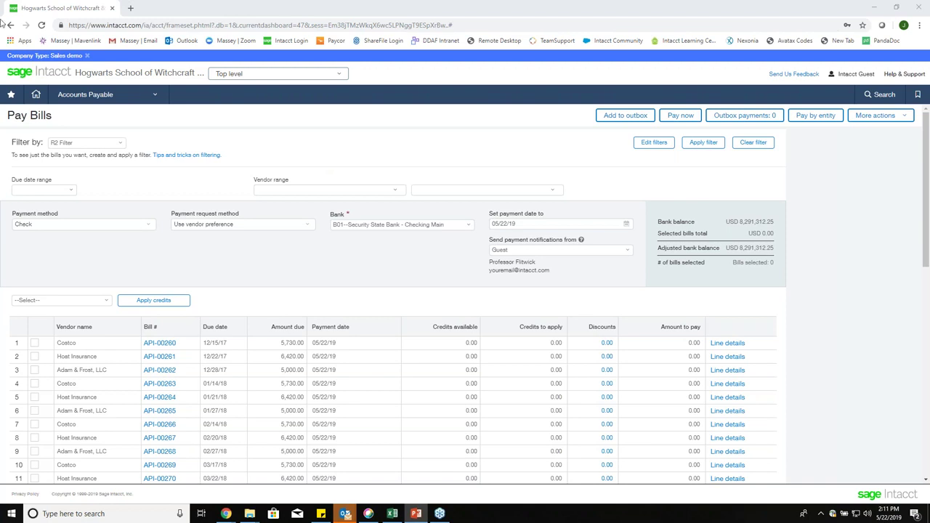
{"action": "left_click", "coordinate": [124, 101]}
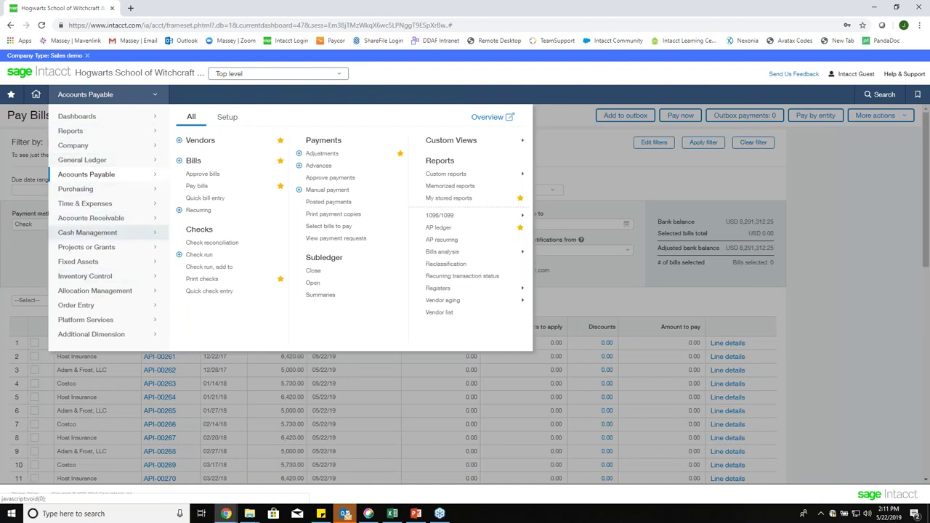
{"action": "left_click", "coordinate": [87, 247]}
{"action": "left_click", "coordinate": [226, 117]}
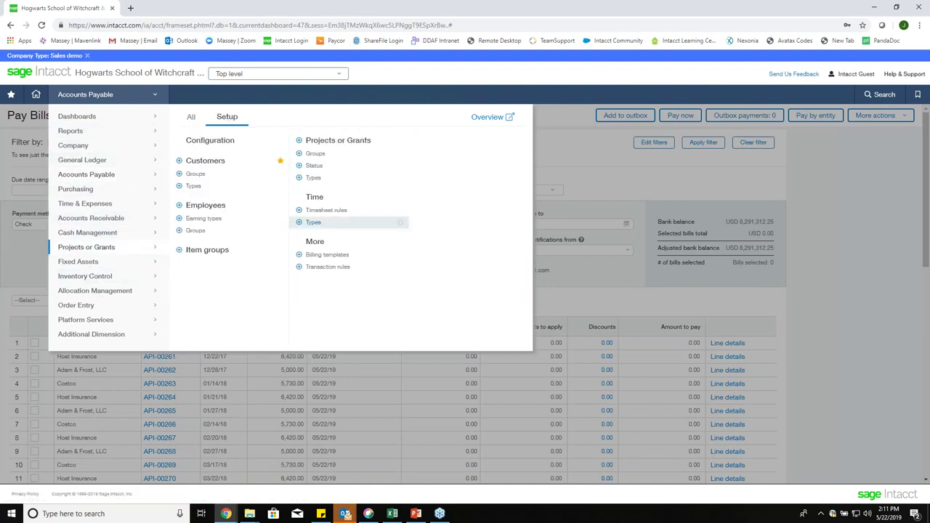
{"action": "left_click", "coordinate": [327, 269]}
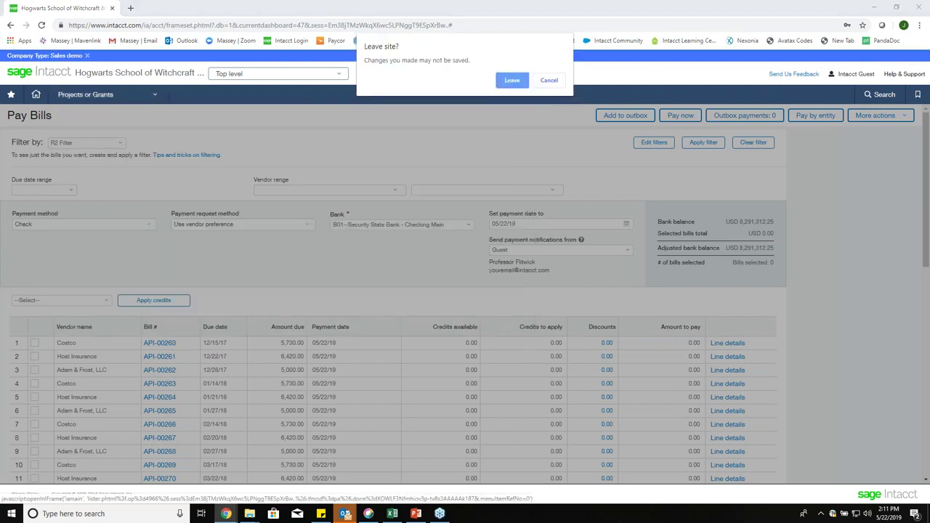
{"action": "left_click", "coordinate": [509, 82]}
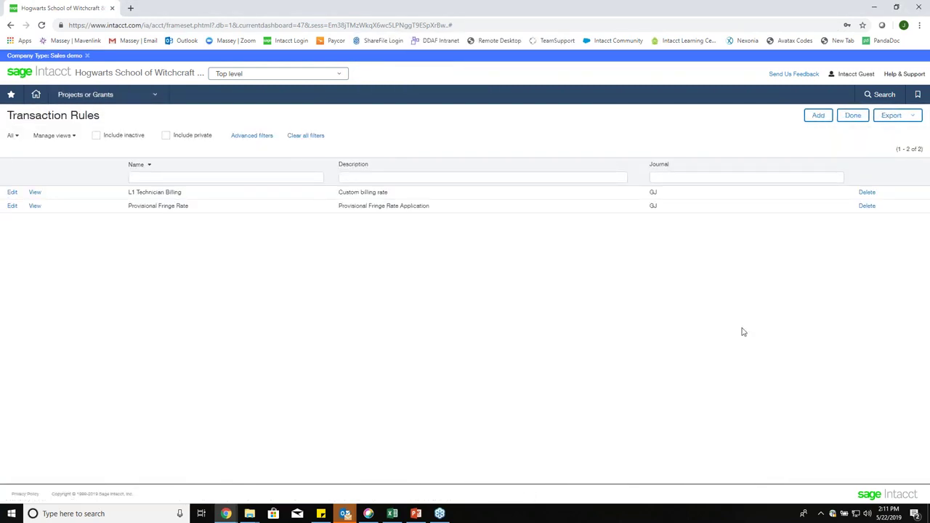
Step: Try out a new transaction rule with its first detail line marked Billable only, and discard the rule
{"action": "left_click", "coordinate": [818, 114]}
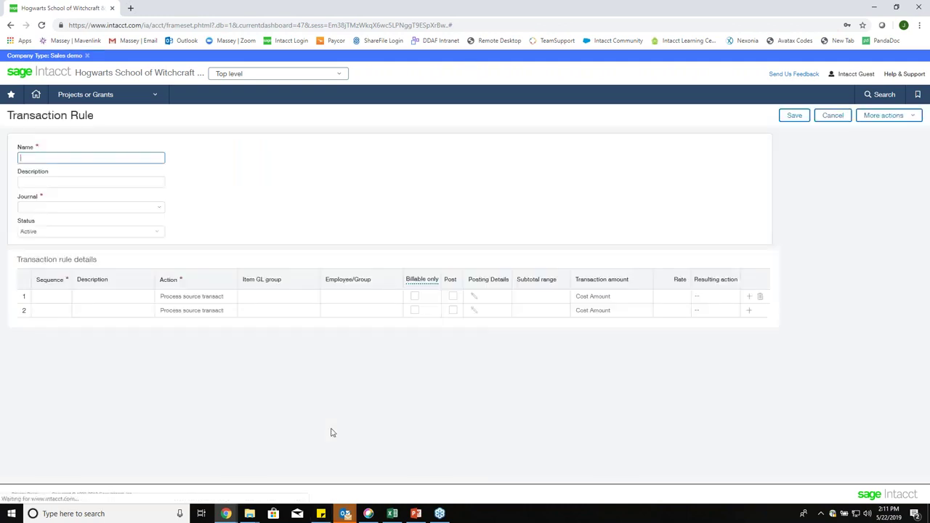
{"action": "left_click", "coordinate": [415, 297]}
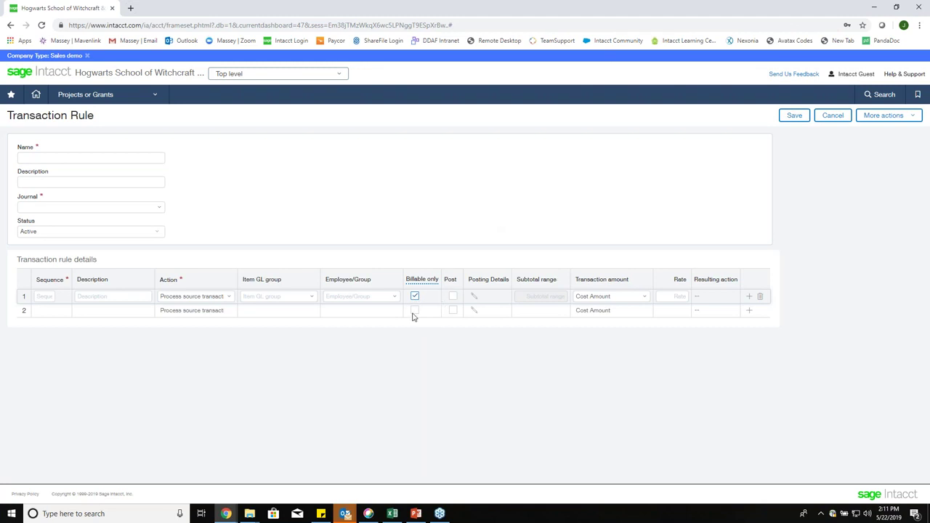
{"action": "left_click", "coordinate": [676, 296]}
{"action": "key", "text": "super+shift+q"}
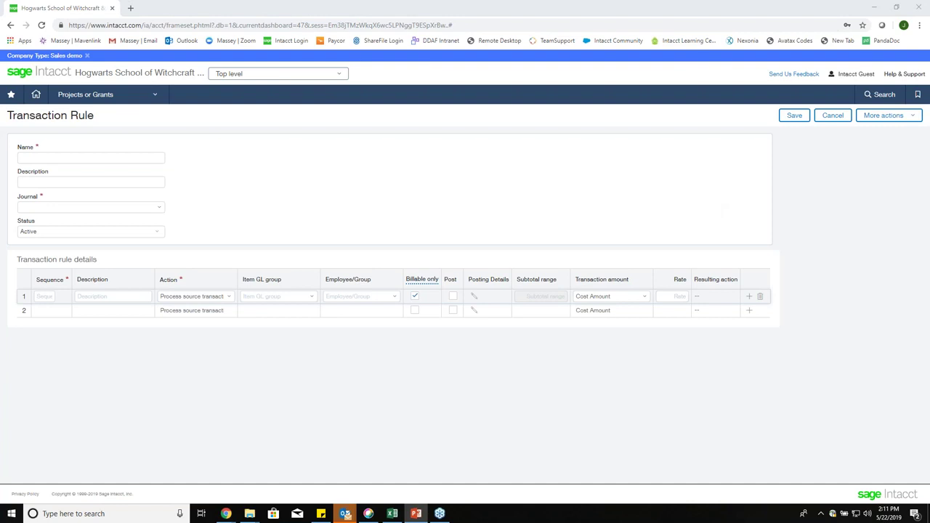
{"action": "left_click", "coordinate": [832, 115]}
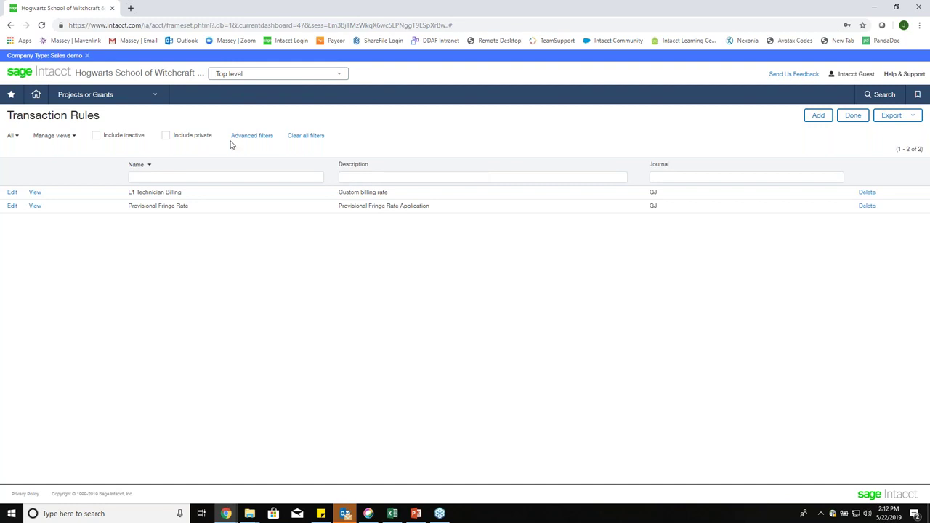
Step: Install System_My Income Stmt Graphs from the Dashboards Library, saving the dashboard as My Income Stmt Graphs
{"action": "left_click", "coordinate": [101, 99]}
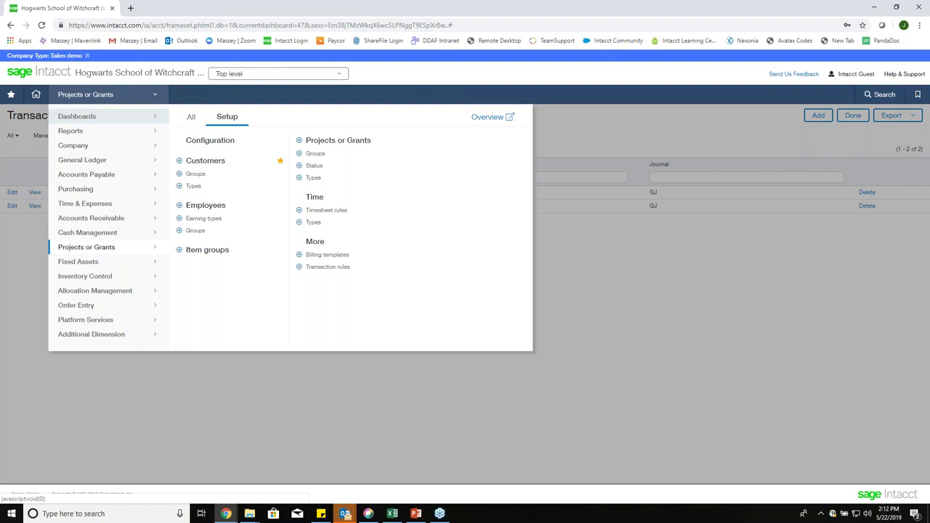
{"action": "mouse_move", "coordinate": [149, 118]}
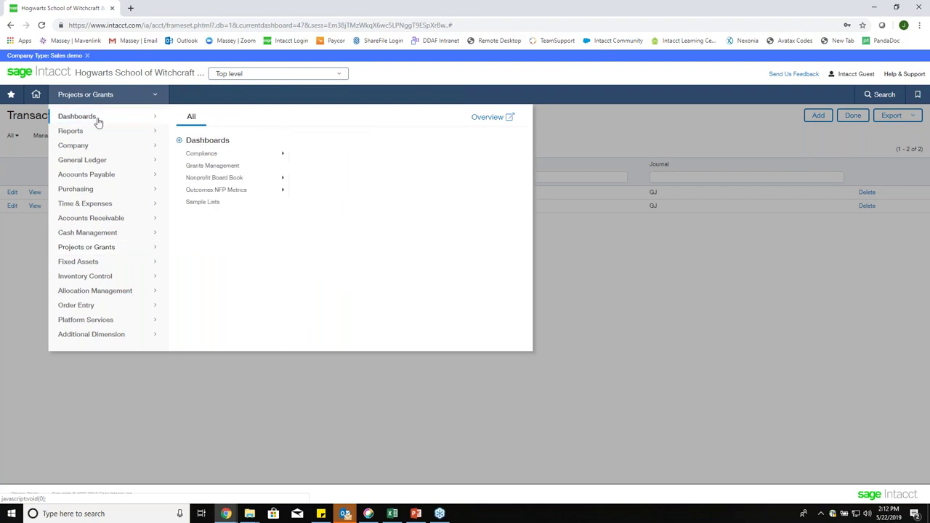
{"action": "left_click", "coordinate": [207, 141]}
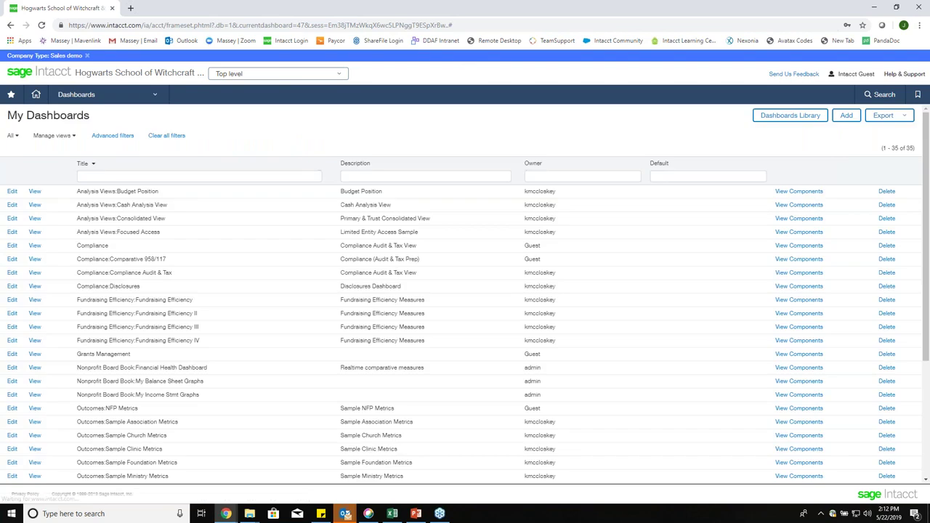
{"action": "left_click", "coordinate": [781, 120]}
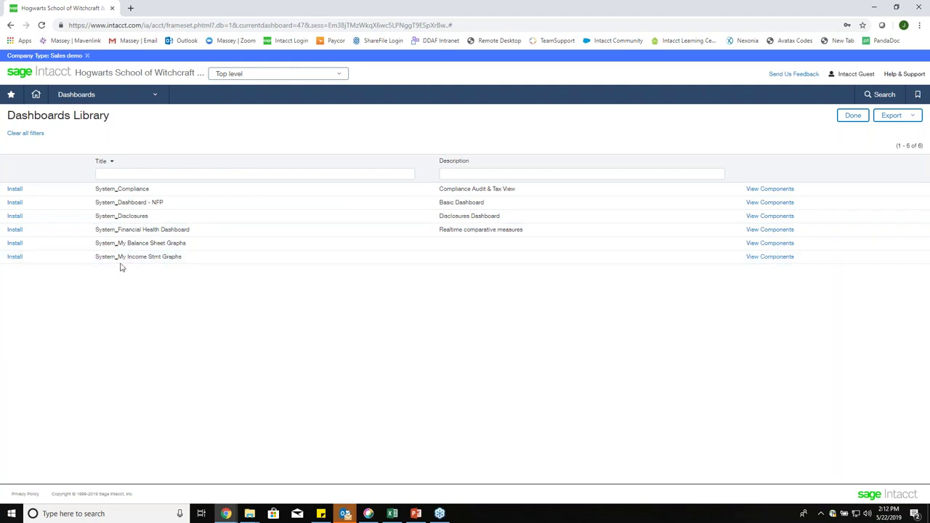
{"action": "left_click", "coordinate": [15, 256]}
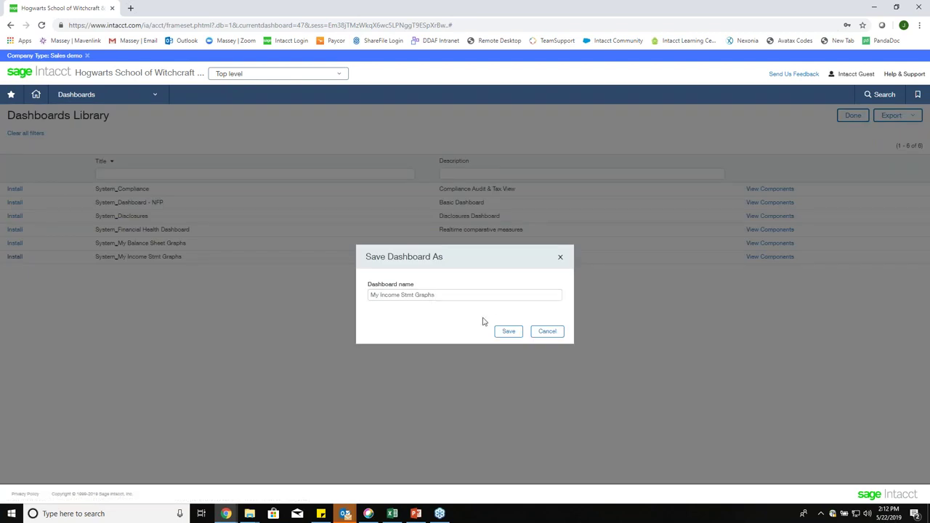
{"action": "left_click", "coordinate": [509, 331]}
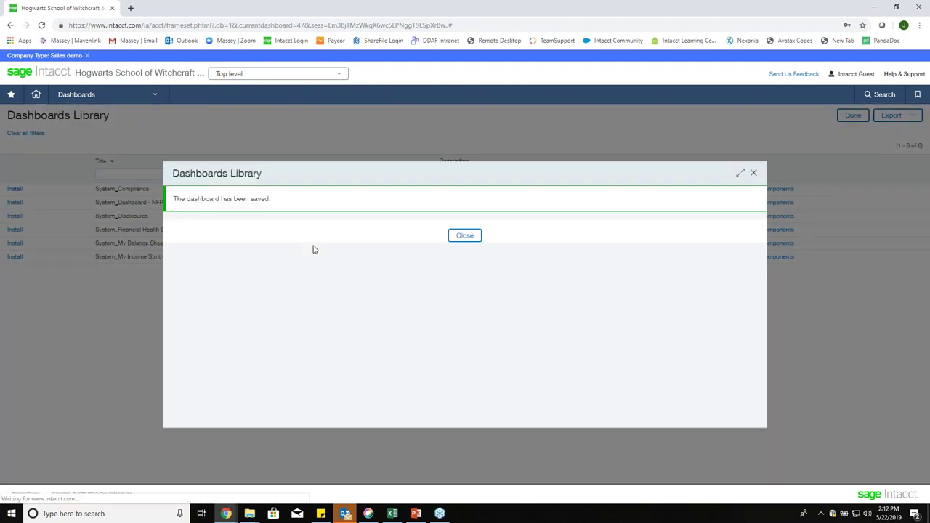
{"action": "left_click", "coordinate": [465, 236]}
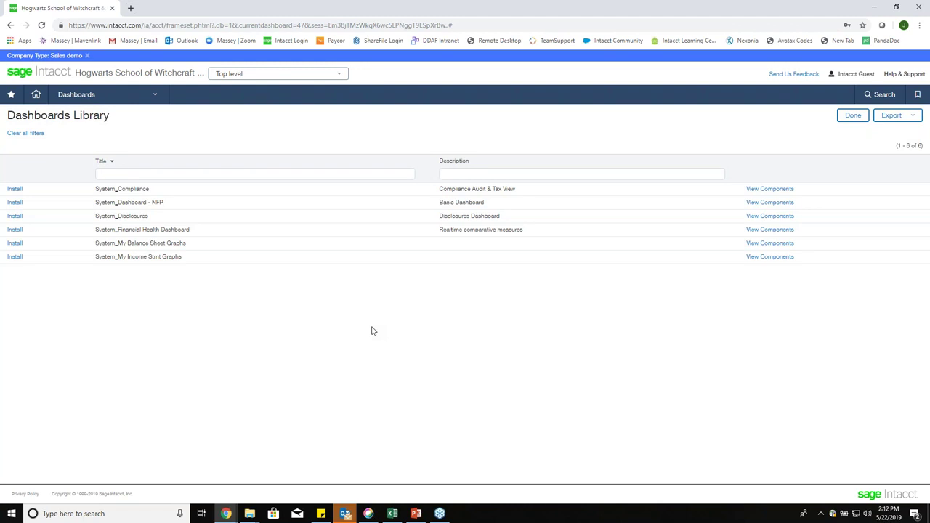
Step: Open the company configuration from the Company setup and view its accounting settings
{"action": "left_click", "coordinate": [150, 95]}
{"action": "left_click", "coordinate": [84, 146]}
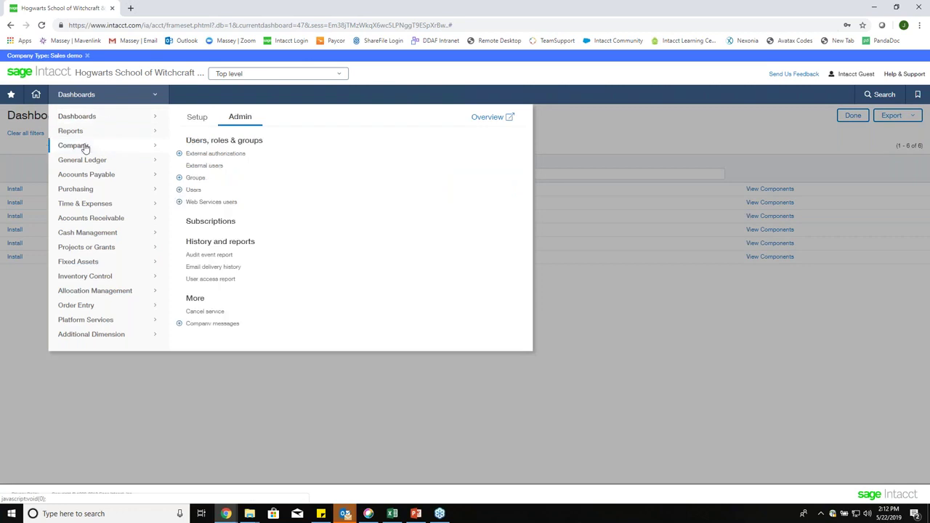
{"action": "left_click", "coordinate": [197, 117]}
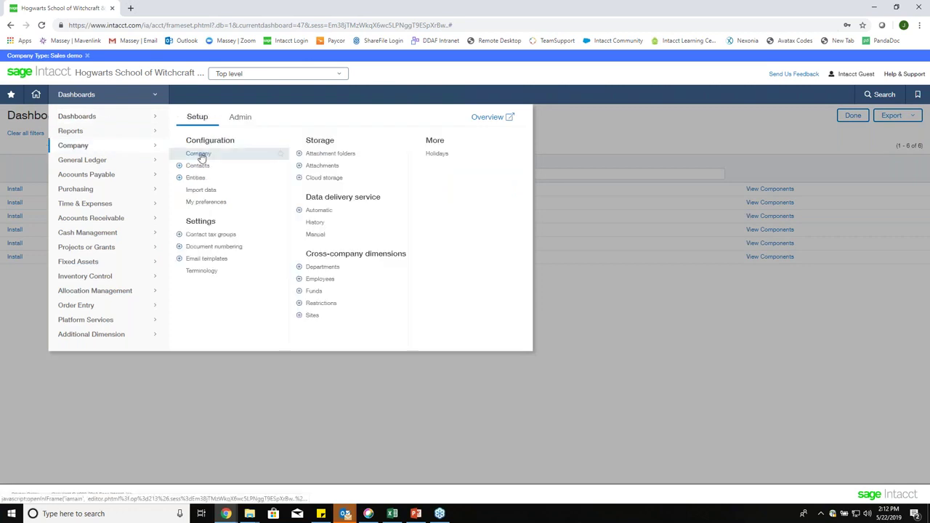
{"action": "left_click", "coordinate": [193, 154]}
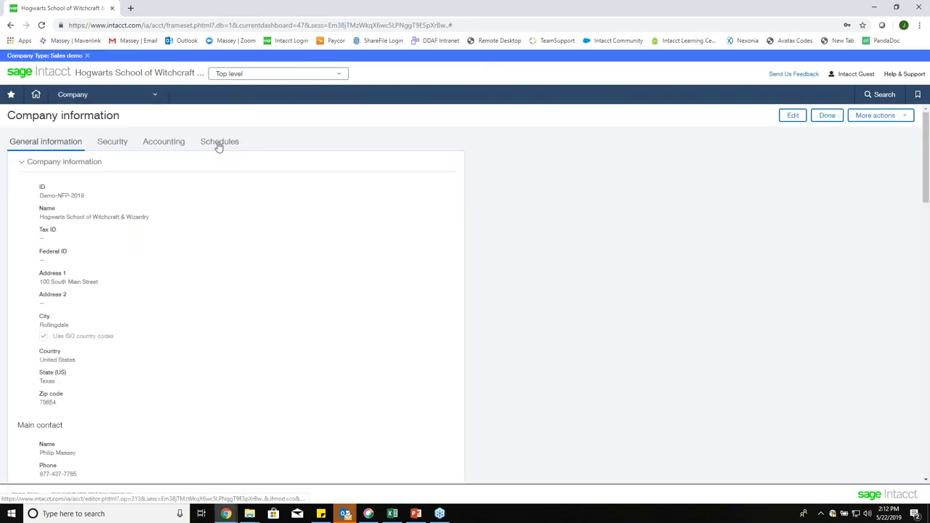
{"action": "left_click", "coordinate": [163, 148]}
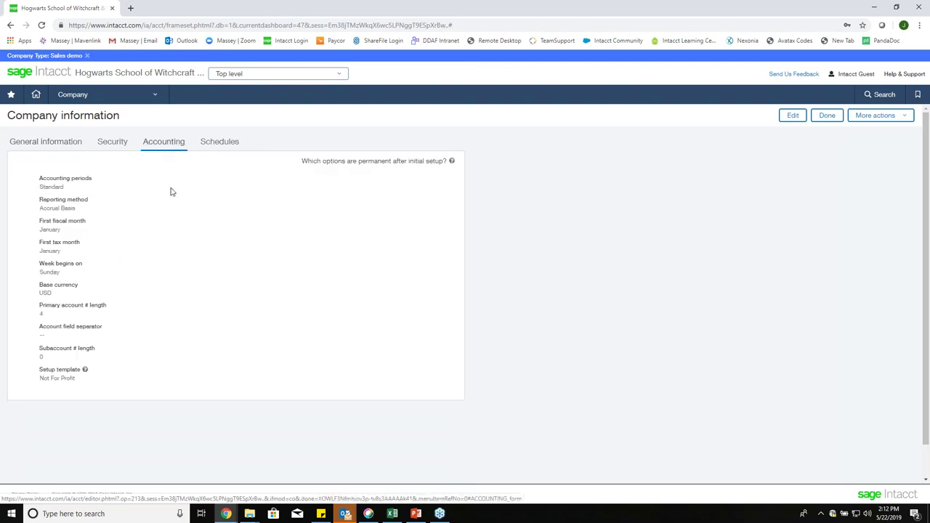
Step: Check which setup template the company uses in its accounting settings
{"action": "left_click_drag", "start_coordinate": [38, 378], "coordinate": [86, 386]}
{"action": "left_click", "coordinate": [87, 385]}
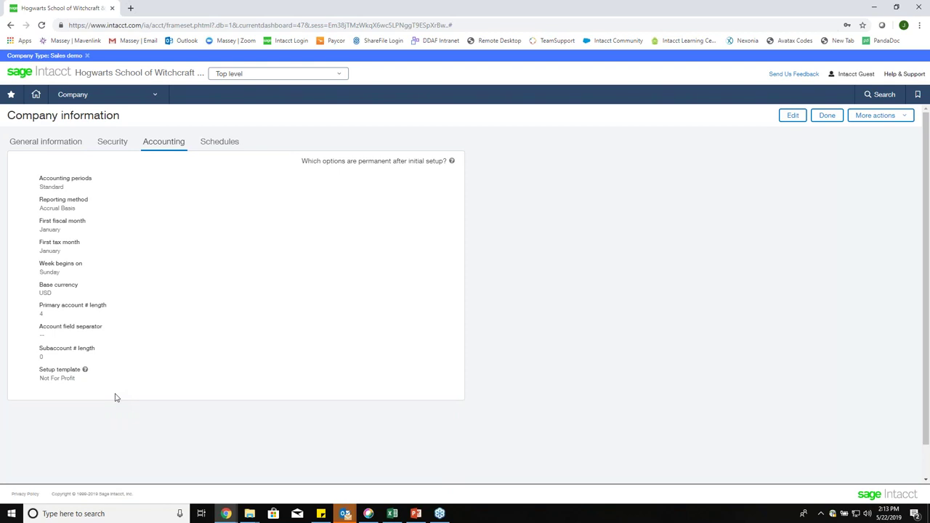
{"action": "key", "text": "alt+Tab"}
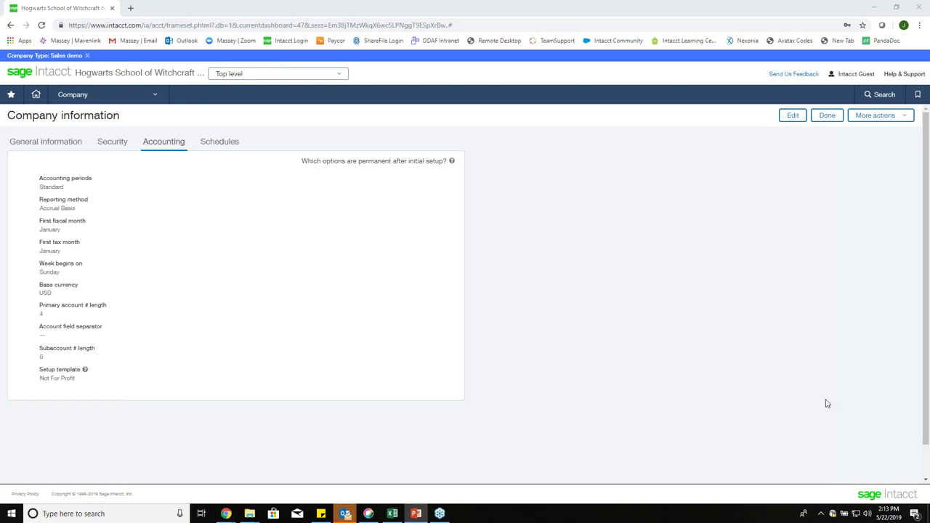
Step: Open the General Ledger accounts list and bring up account 1200, Accounts Receivable, for editing
{"action": "left_click", "coordinate": [131, 99]}
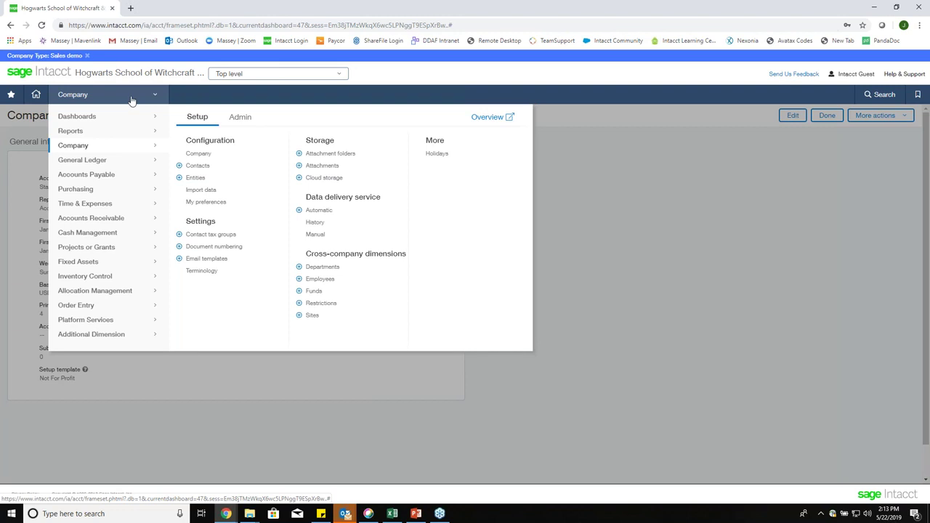
{"action": "mouse_move", "coordinate": [82, 160]}
{"action": "left_click", "coordinate": [191, 116]}
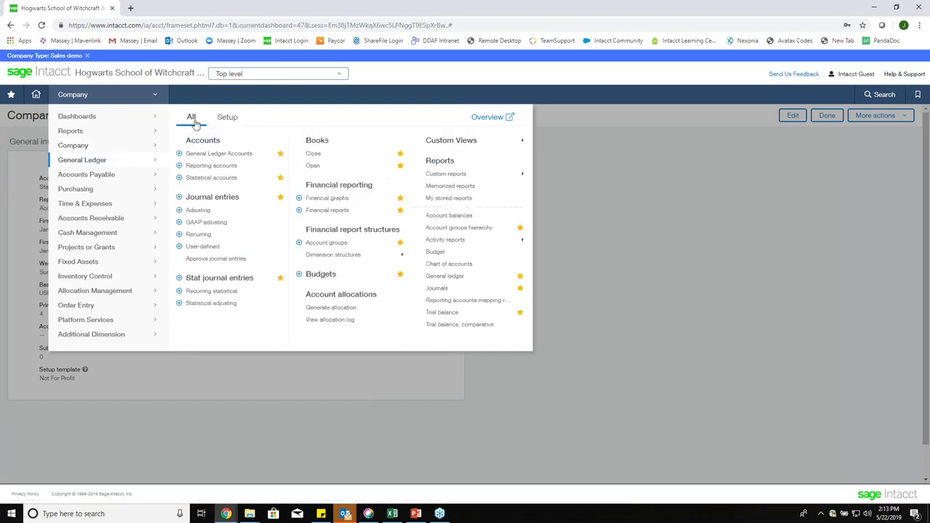
{"action": "left_click", "coordinate": [211, 166]}
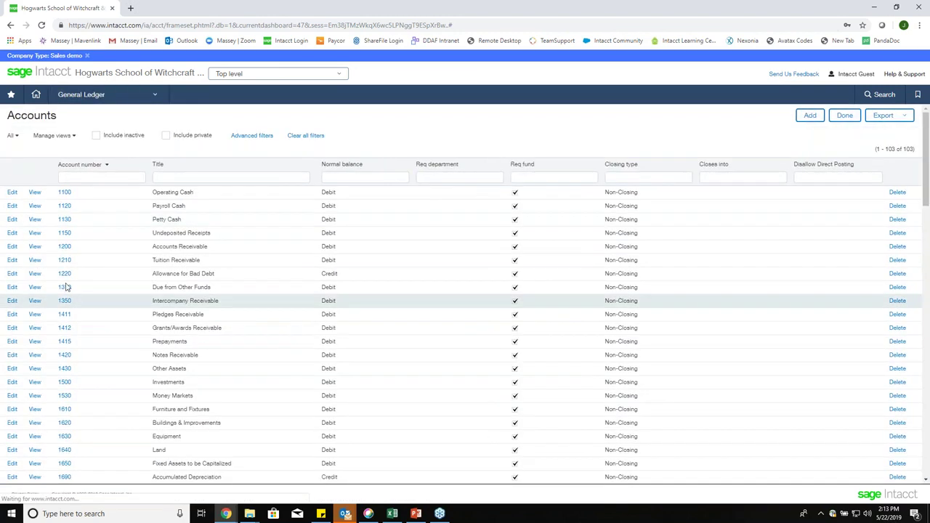
{"action": "left_click", "coordinate": [11, 247]}
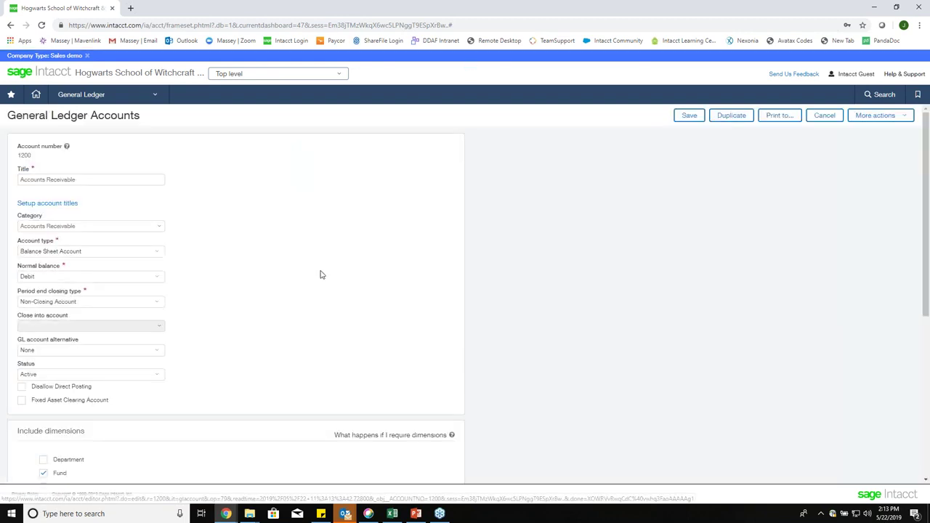
Step: Examine the account's Disallow Direct Posting and Category settings, and leave the account without saving
{"action": "left_click", "coordinate": [22, 387]}
{"action": "left_click", "coordinate": [22, 387]}
{"action": "left_click", "coordinate": [86, 228]}
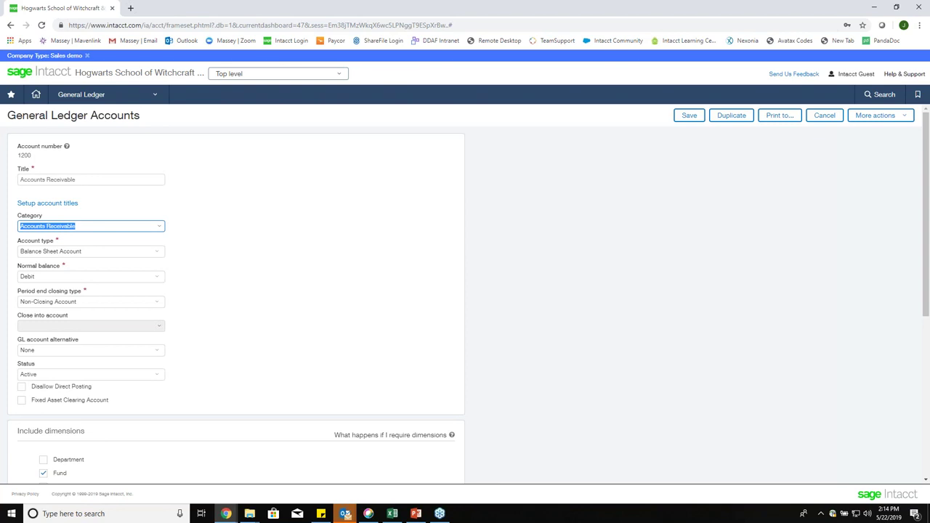
{"action": "key", "text": "super+shift+q"}
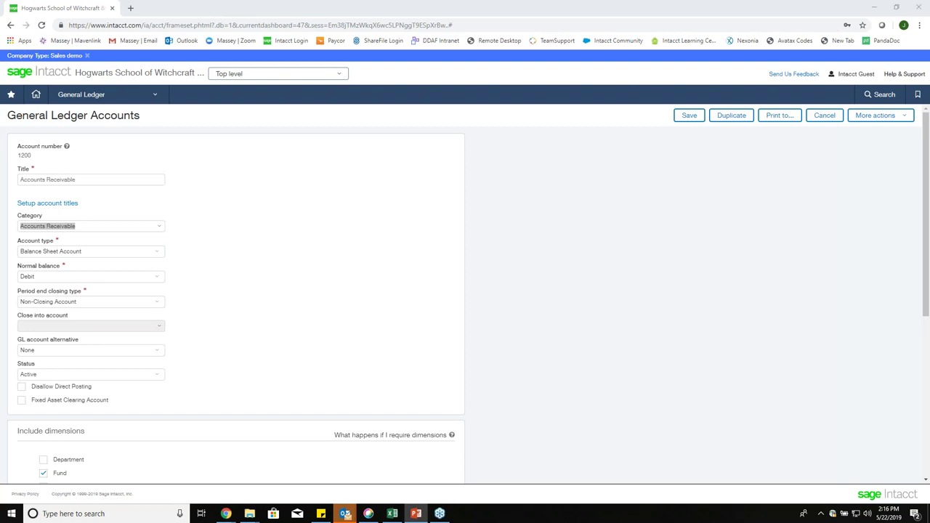
{"action": "left_click", "coordinate": [828, 118]}
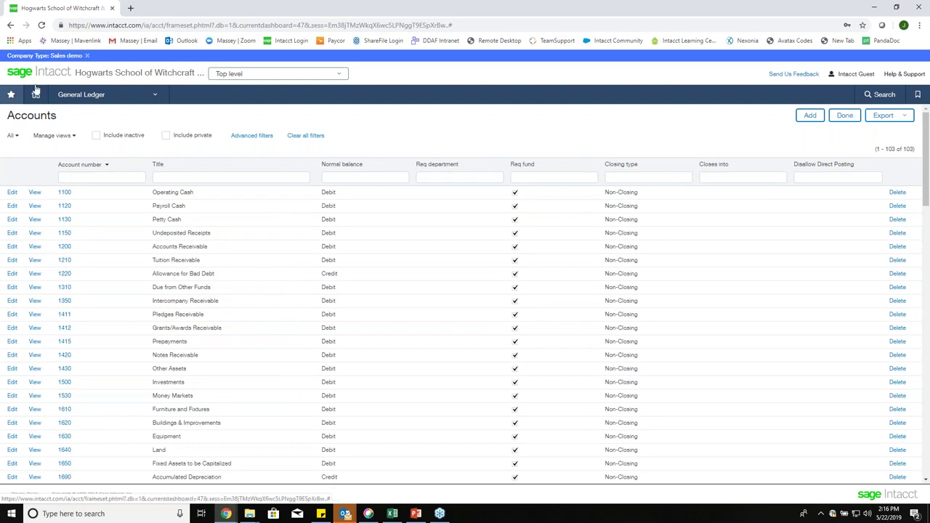
Step: Open the Purchasing transaction definitions and bring up R2 PO Program Supplies for editing
{"action": "left_click", "coordinate": [82, 94]}
{"action": "left_click", "coordinate": [120, 189]}
{"action": "left_click", "coordinate": [331, 235]}
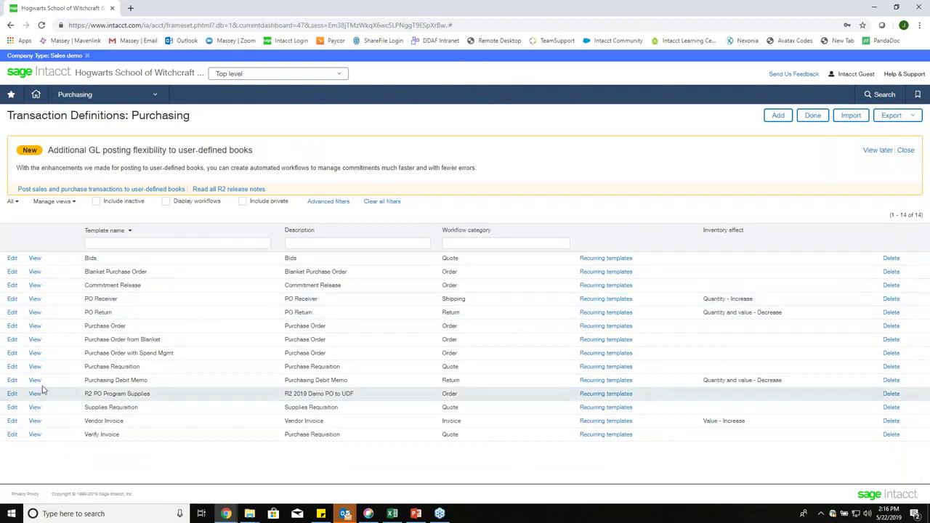
{"action": "left_click", "coordinate": [14, 394]}
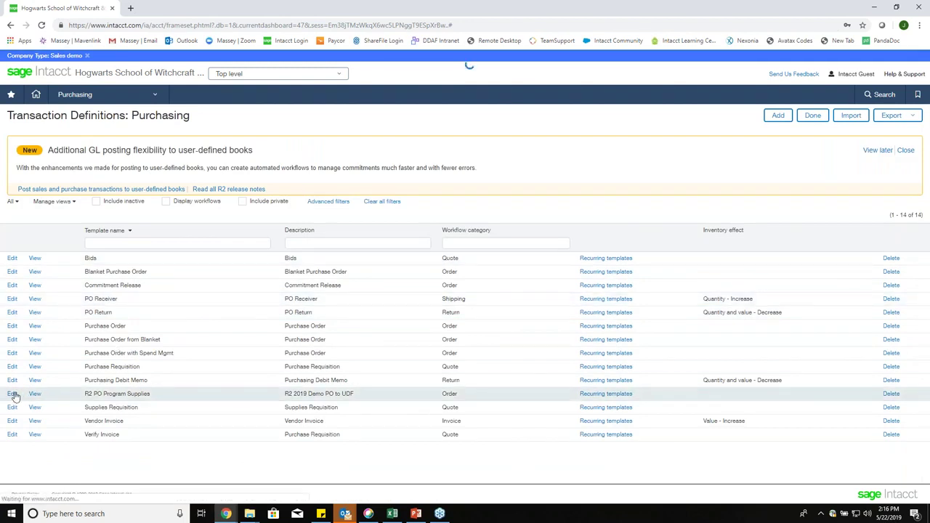
Step: Review the definition's transaction posting options and its additional GL posting account mapping in the posting configuration
{"action": "scroll", "coordinate": [287, 245], "scroll_direction": "down", "scroll_amount": 3}
{"action": "scroll", "coordinate": [286, 245], "scroll_direction": "down", "scroll_amount": 4}
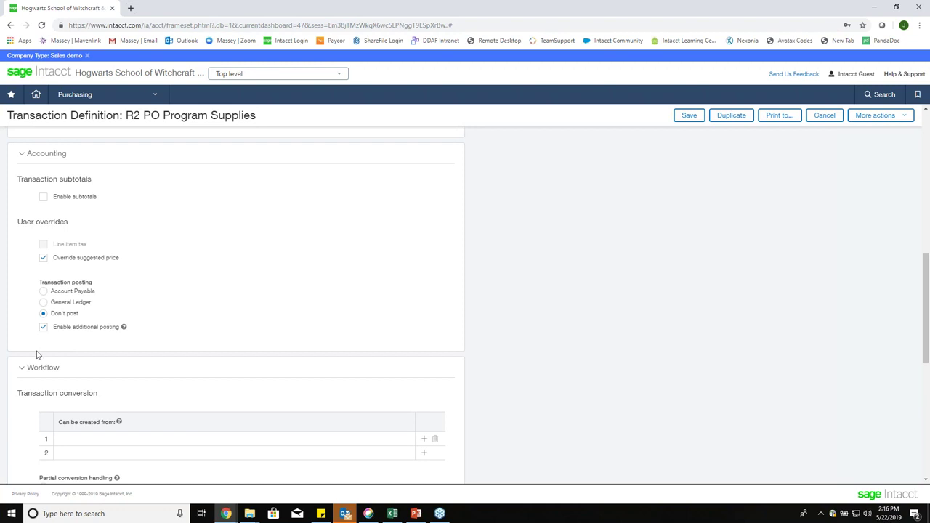
{"action": "scroll", "coordinate": [202, 303], "scroll_direction": "up", "scroll_amount": 10}
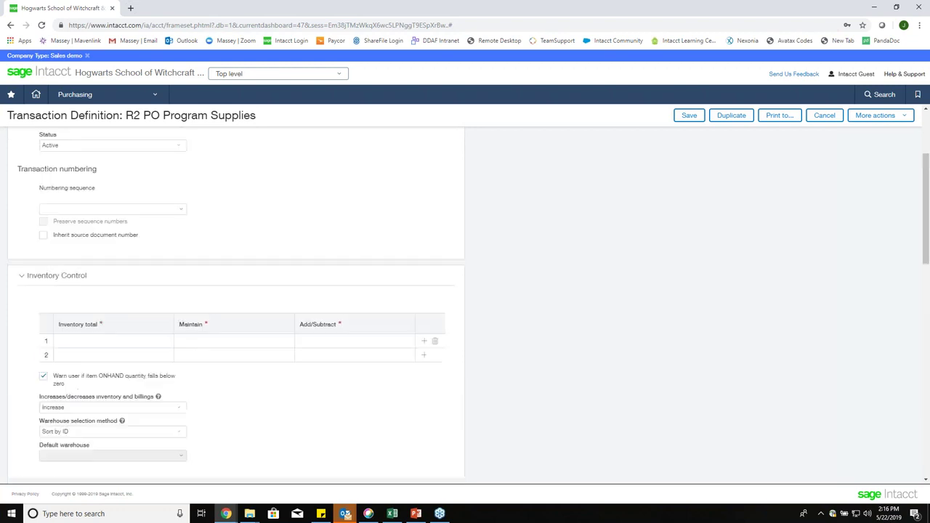
{"action": "left_click", "coordinate": [101, 143]}
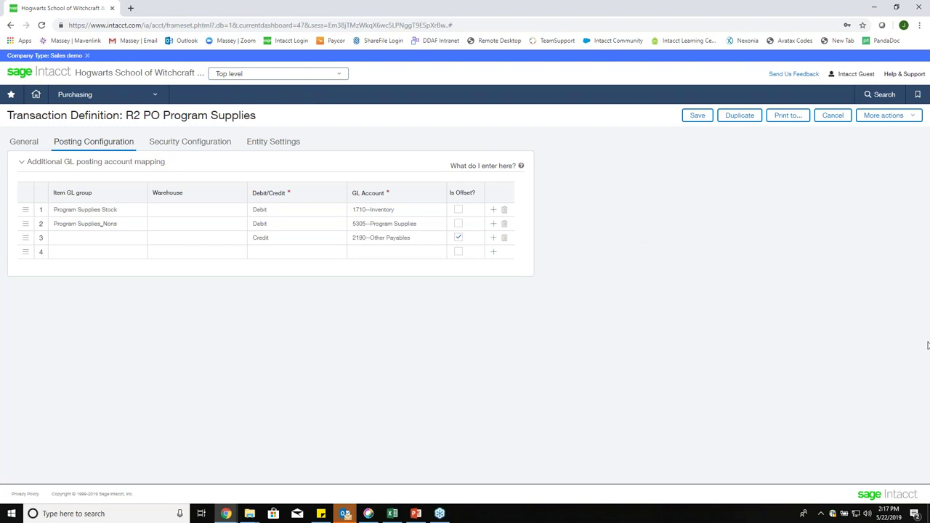
Step: Switch to the release presentation in PowerPoint and maximize its window
{"action": "key", "text": "alt+Tab"}
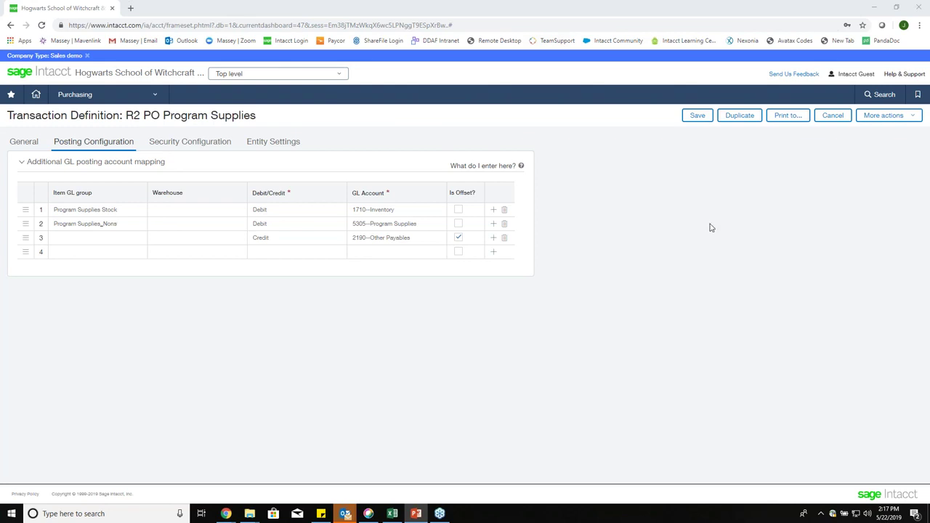
{"action": "key", "text": "alt+Tab"}
{"action": "left_click_drag", "start_coordinate": [661, 105], "coordinate": [385, 34]}
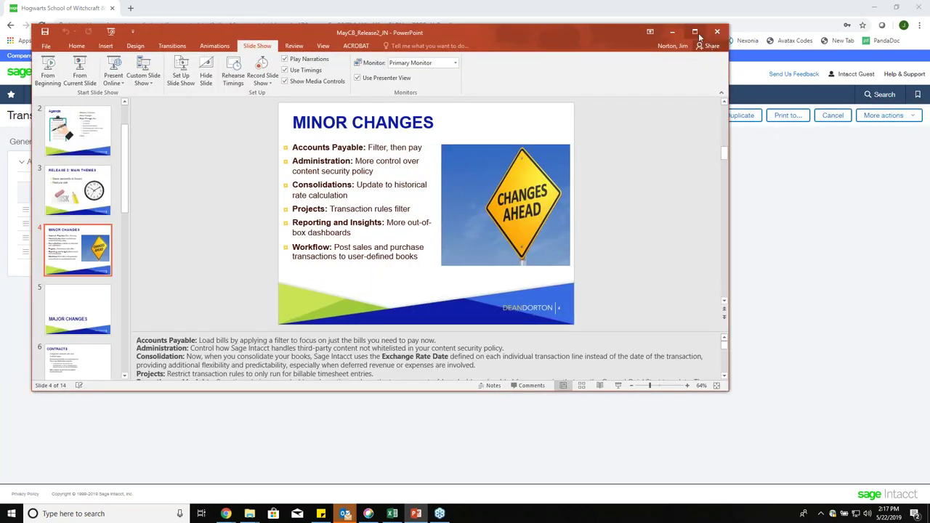
{"action": "left_click", "coordinate": [695, 32]}
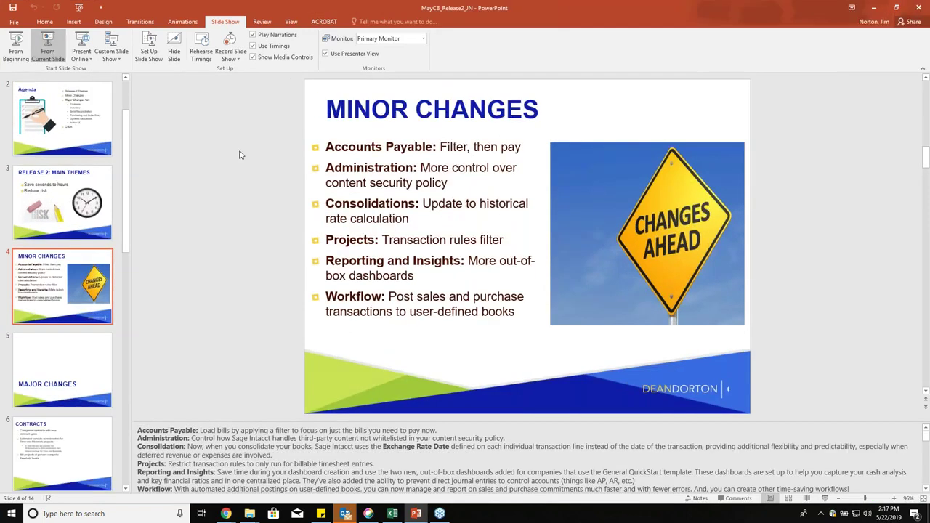
Step: Start the slide show from the Minor Changes slide and advance to the Contracts slide
{"action": "key", "text": "shift+F5"}
{"action": "key", "text": "Right"}
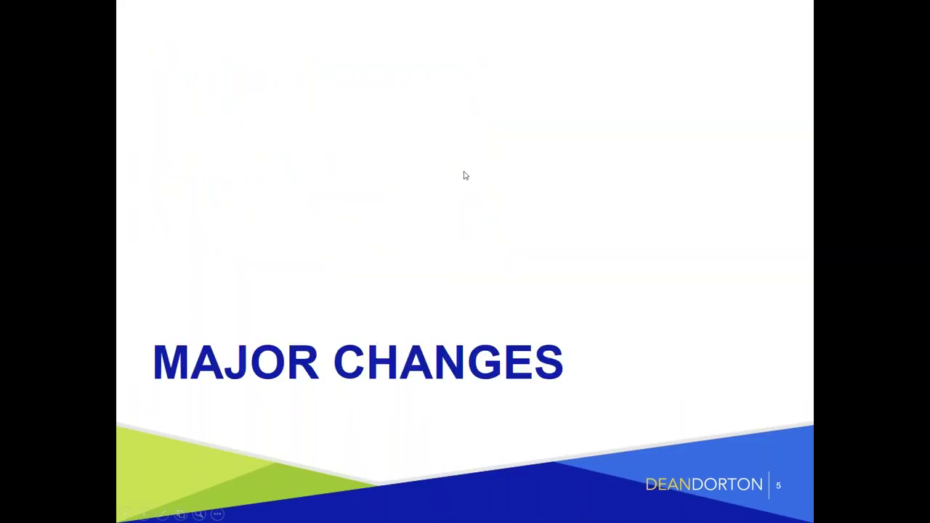
{"action": "key", "text": "Right"}
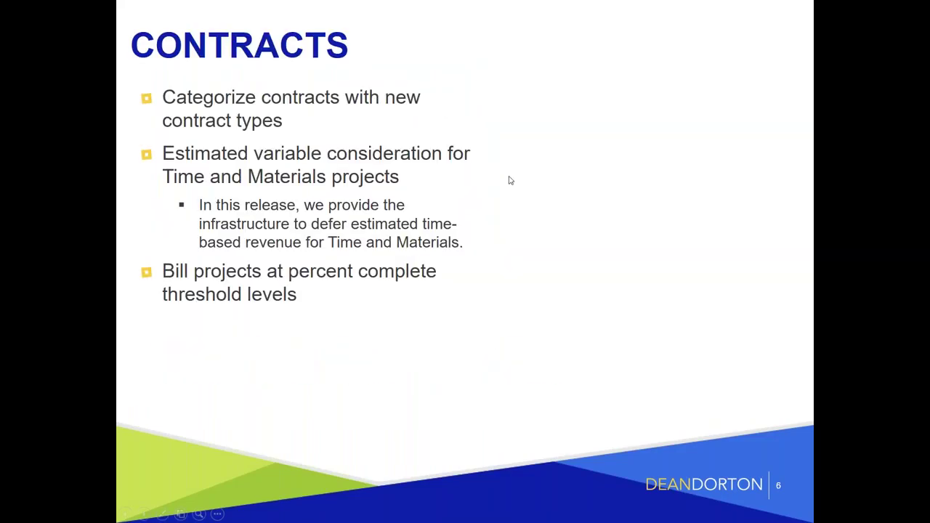